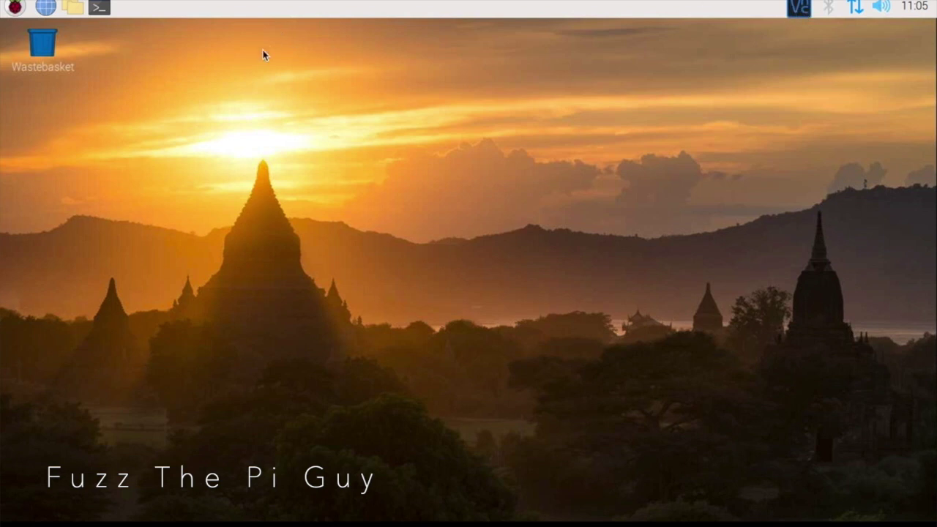
Step: Refresh the package lists in LXTerminal with sudo apt update
left_click(103, 10)
type("sud")
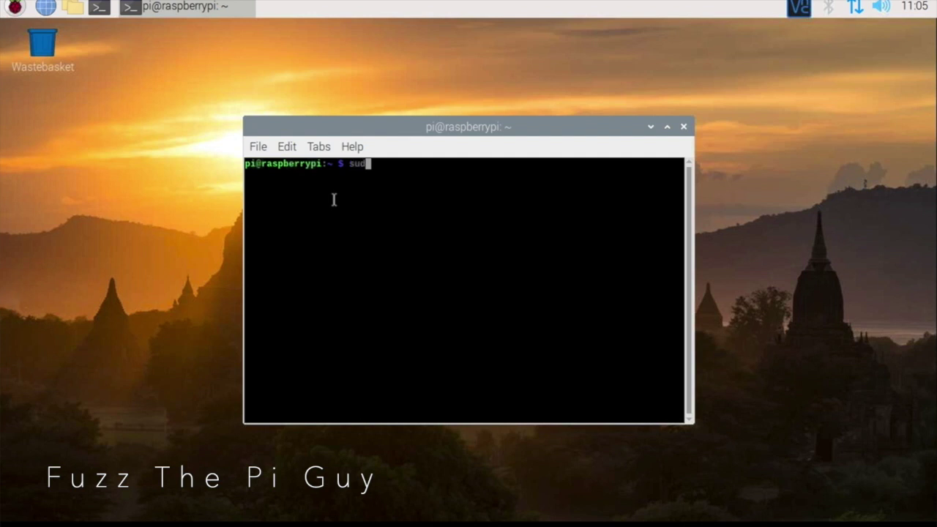
type("o apt update")
key("Return")
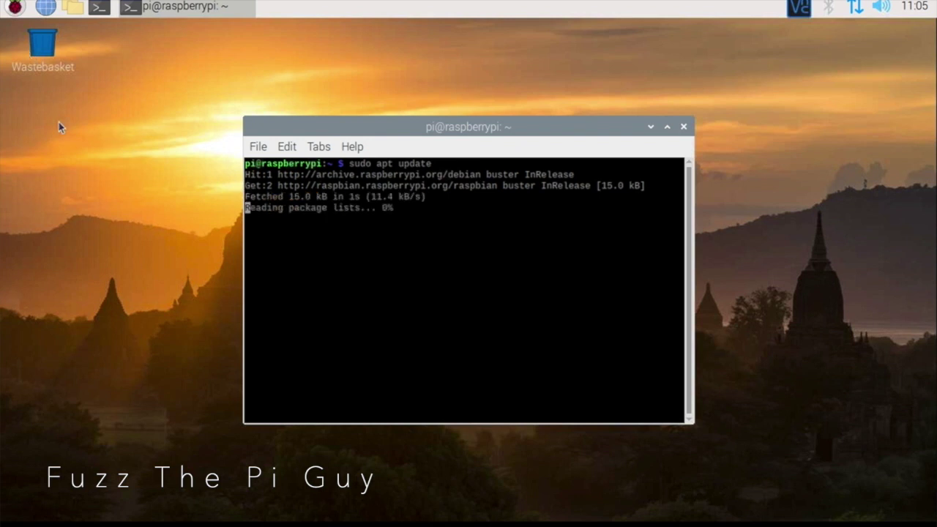
Step: Launch Add / Remove Software from the Raspberry menu's Preferences
left_click(13, 9)
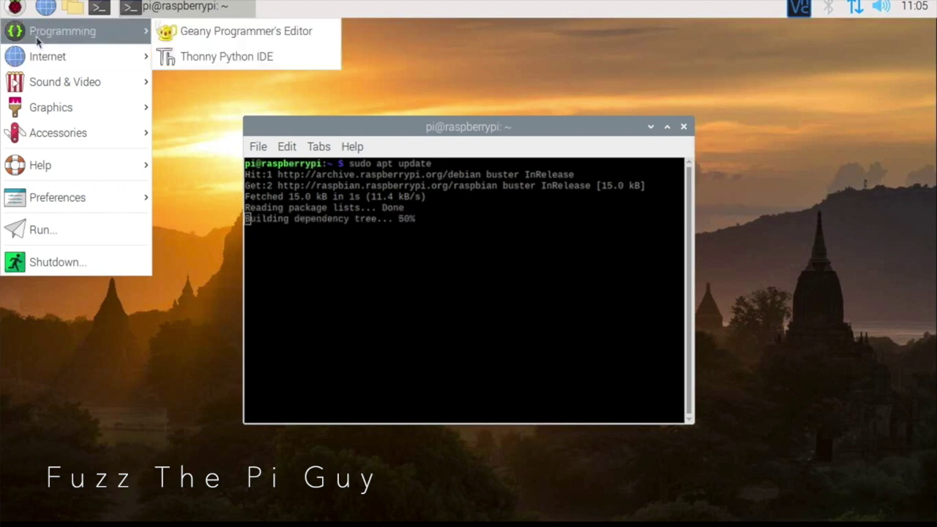
mouse_move(84, 200)
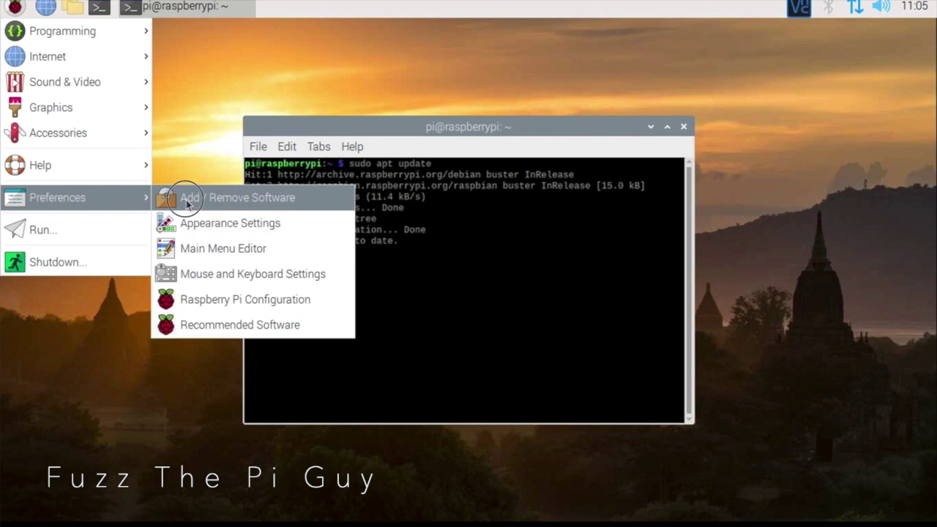
left_click(187, 205)
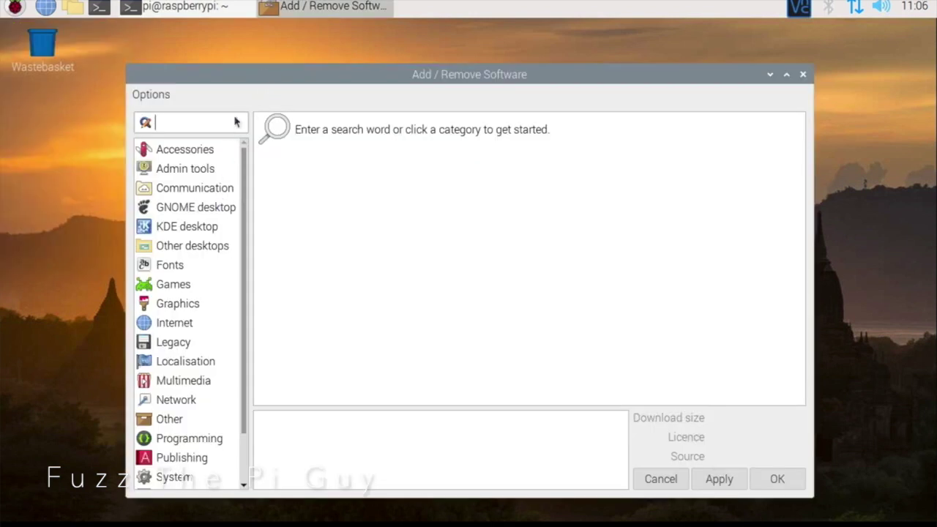
Step: Search the catalogue for gqrx, listing gqrx-sdr-2.11.5-1+b4 and multimon-ng-1.1.7+dfsg-1
left_click(204, 123)
type("go")
type("rx")
key("Return")
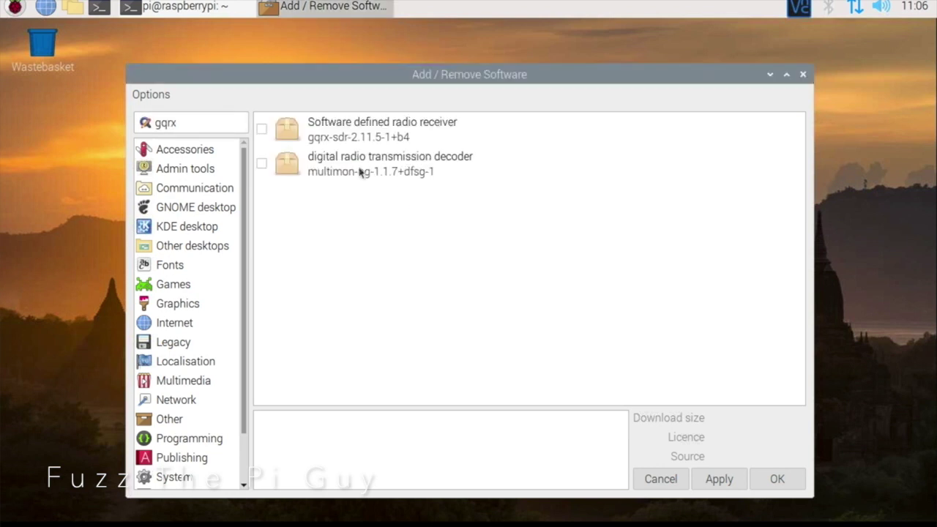
Step: Mark gqrx-sdr for installation, check its dependent packages, and apply the install
left_click(348, 132)
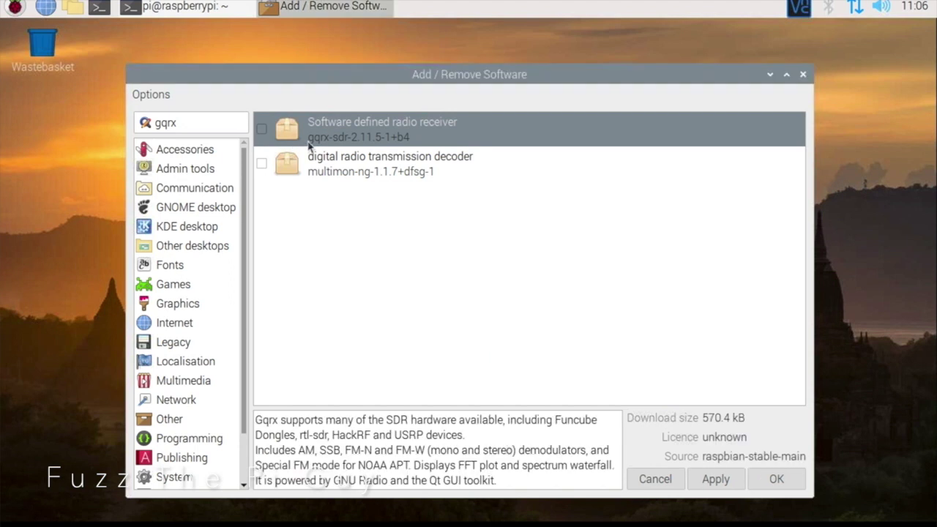
left_click(263, 129)
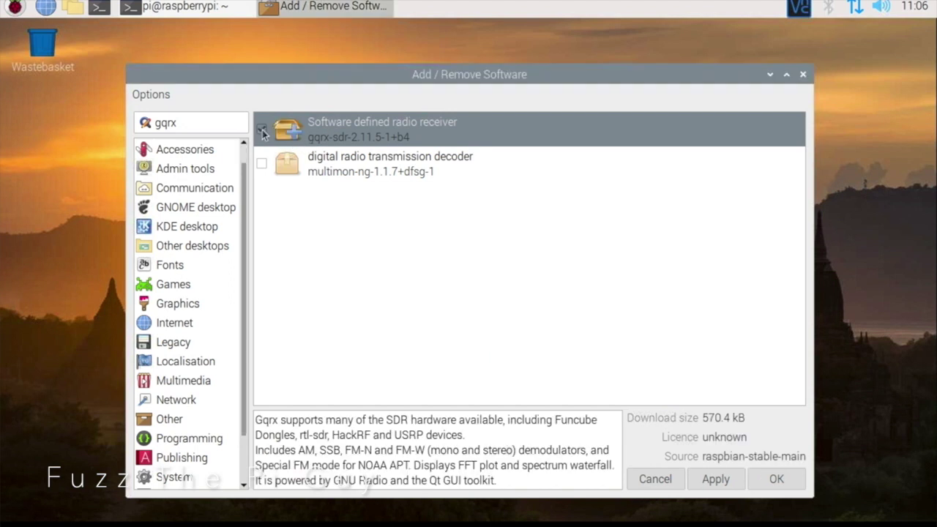
right_click(369, 125)
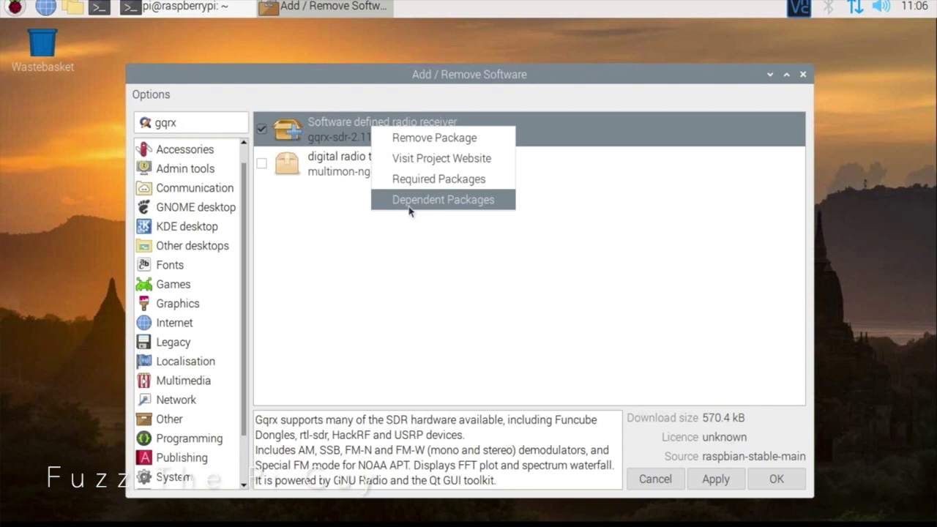
left_click(415, 208)
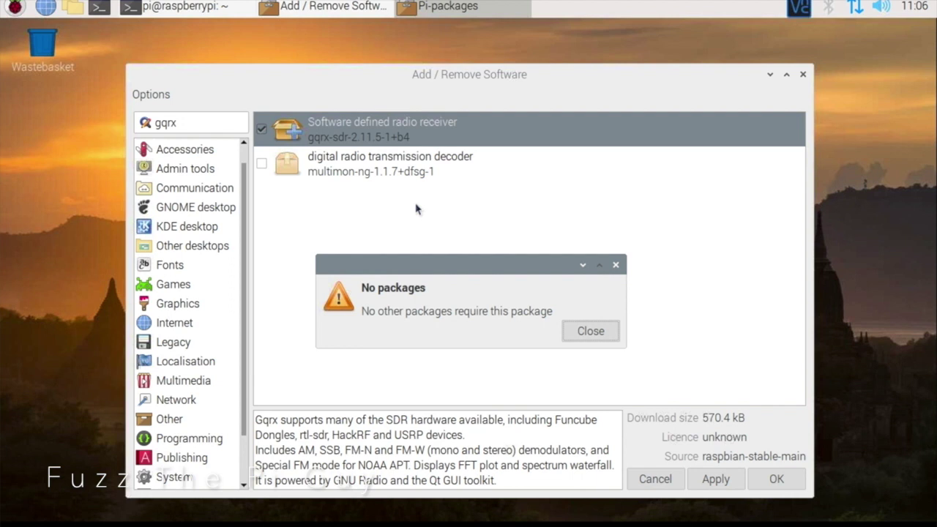
left_click(589, 331)
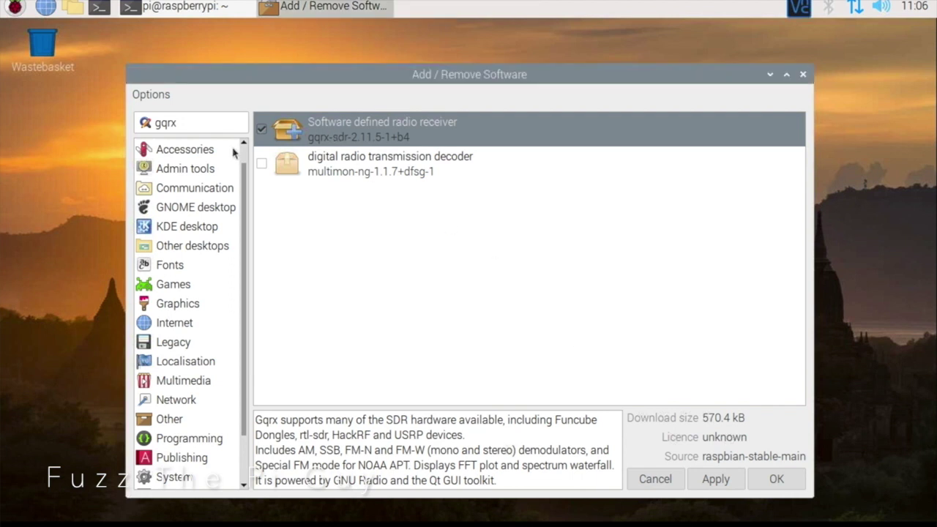
left_click(704, 489)
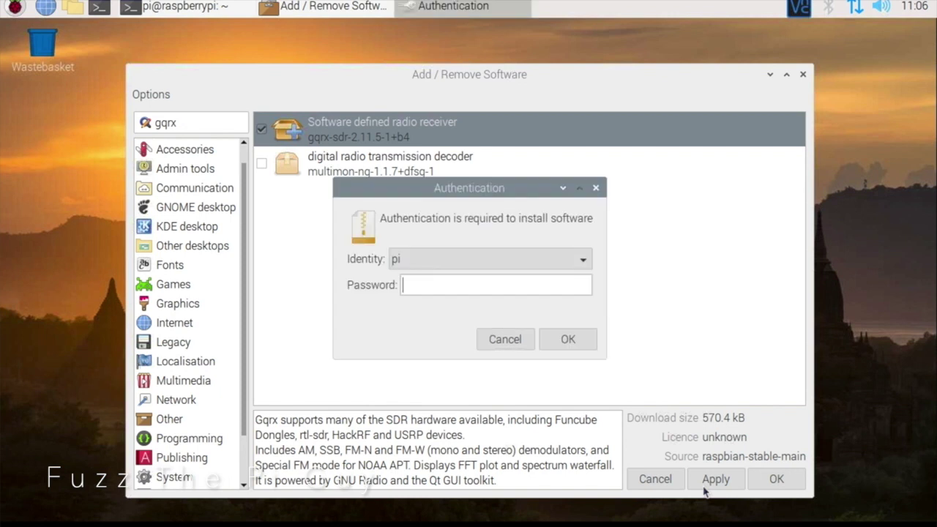
Step: Enter the account password to authorise installing gqrx-sdr-2.11.5-1+b4 and let it finish
type("raspberry")
key("Return")
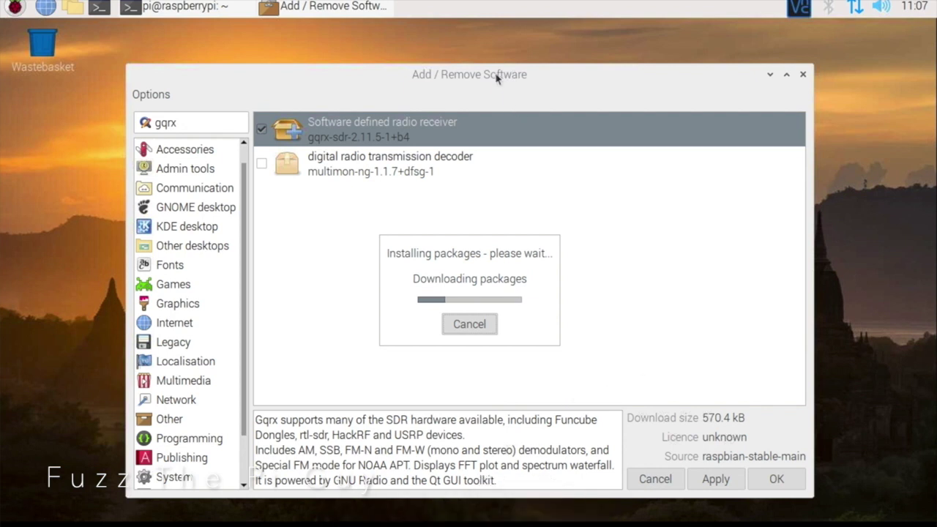
left_click_drag(497, 78, 495, 64)
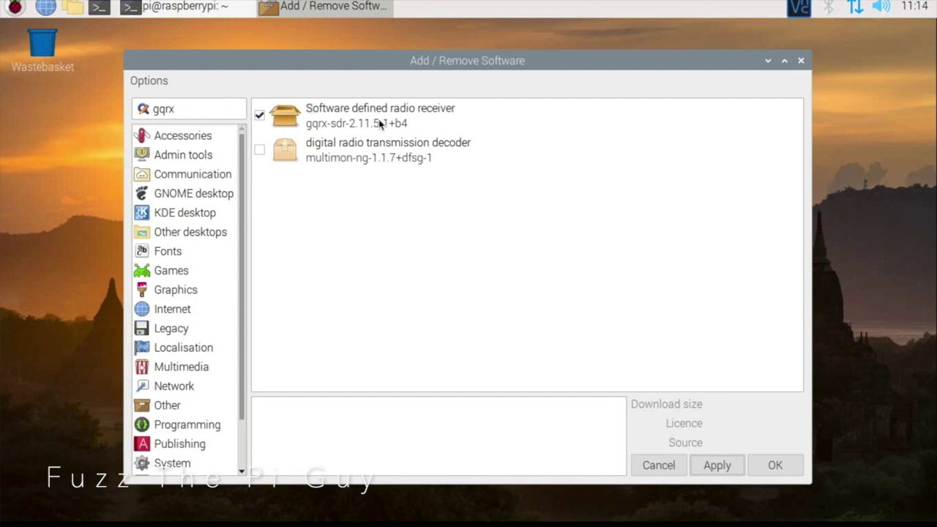
Step: Review the multimon-ng and gqrx package details, then close Add / Remove Software
left_click(375, 141)
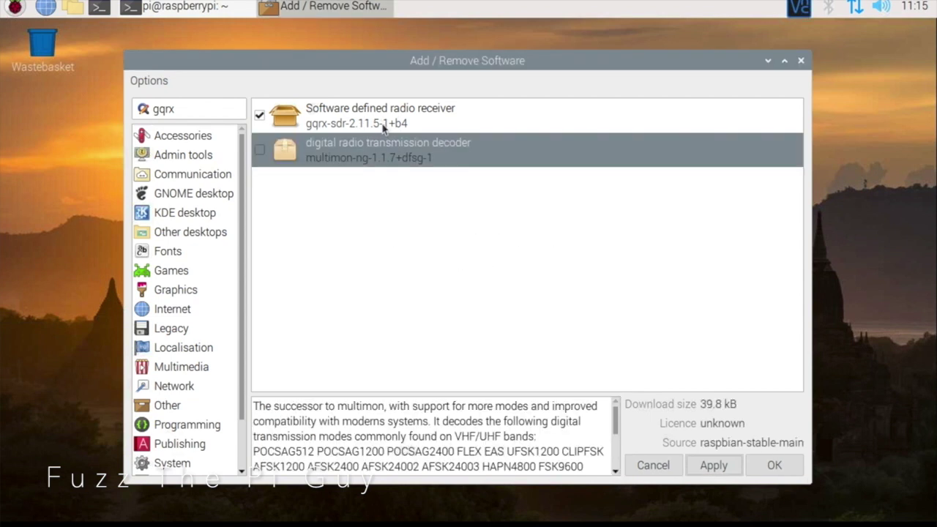
left_click(383, 119)
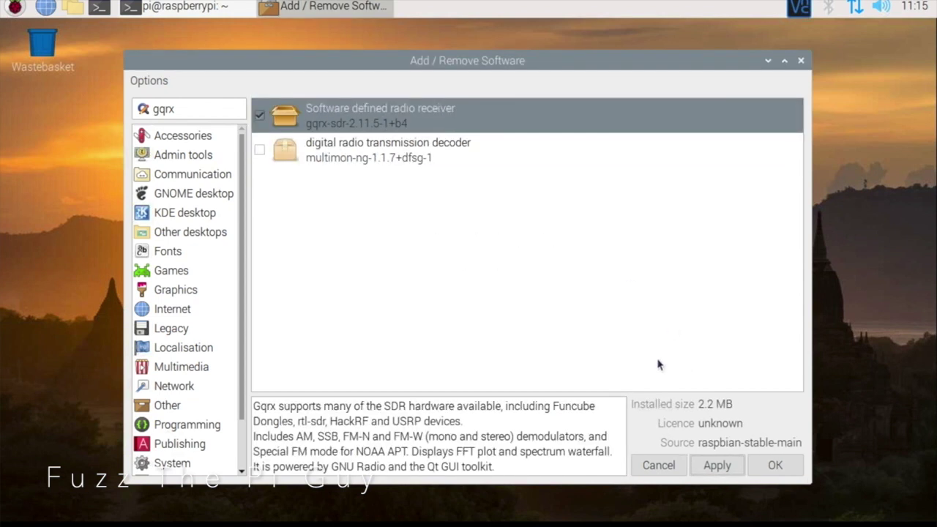
left_click(775, 466)
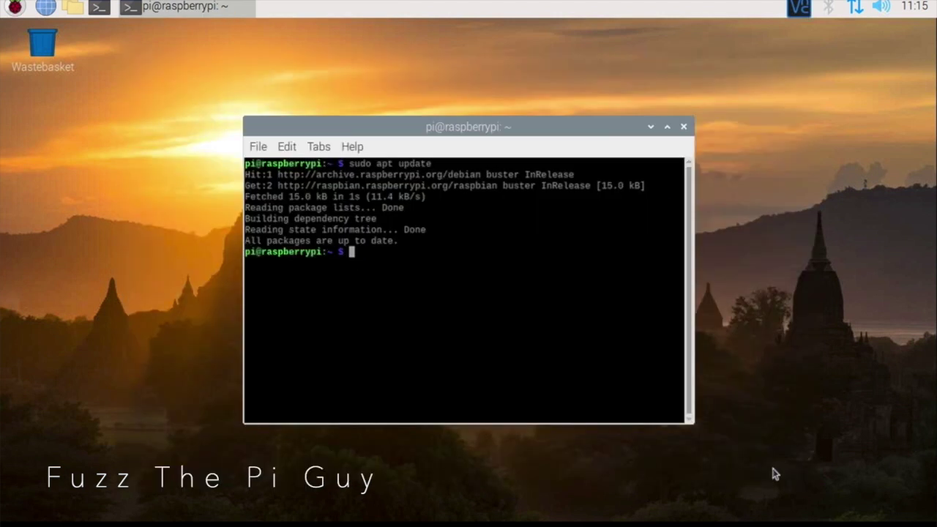
Step: Restart the Pi with sudo reboot and dismiss the SSH default password warning
left_click(500, 360)
type("sudo reboot")
key("Return")
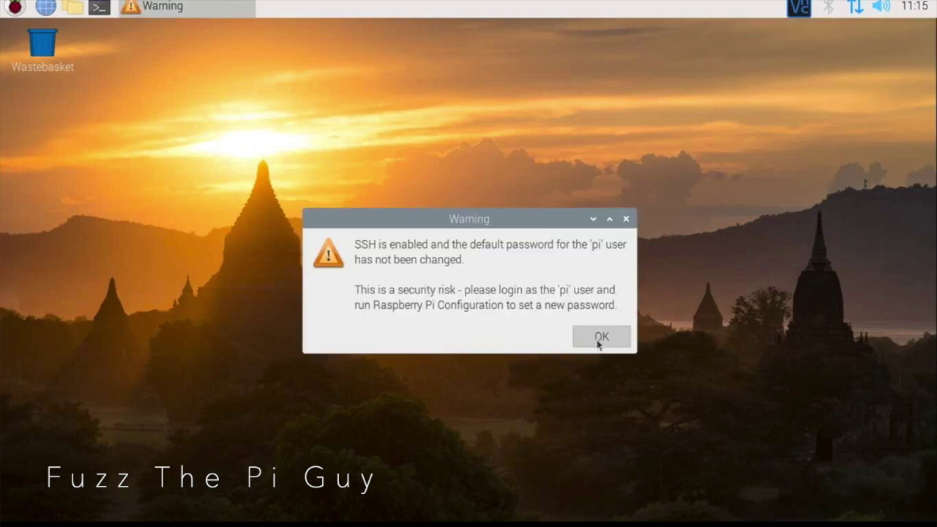
left_click(602, 339)
Step: Launch Gqrx from the Raspberry menu's Internet section
left_click(14, 7)
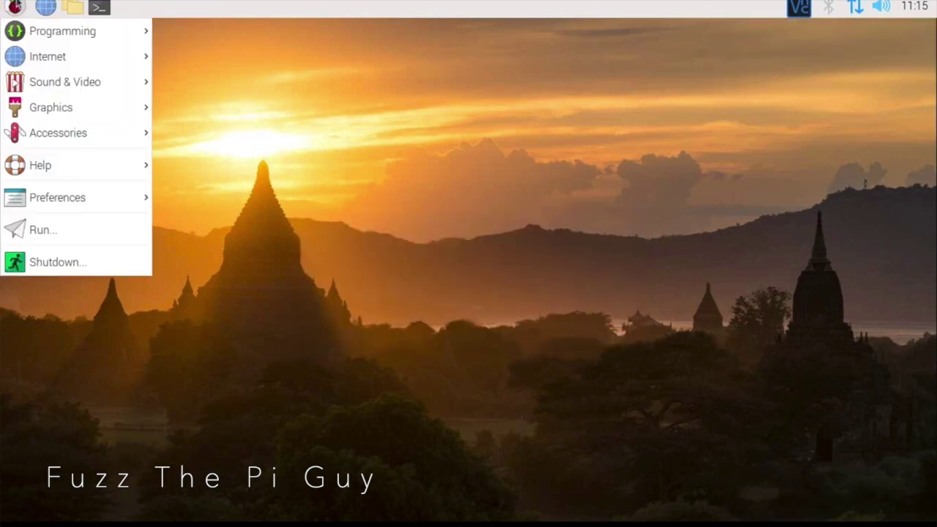
mouse_move(40, 68)
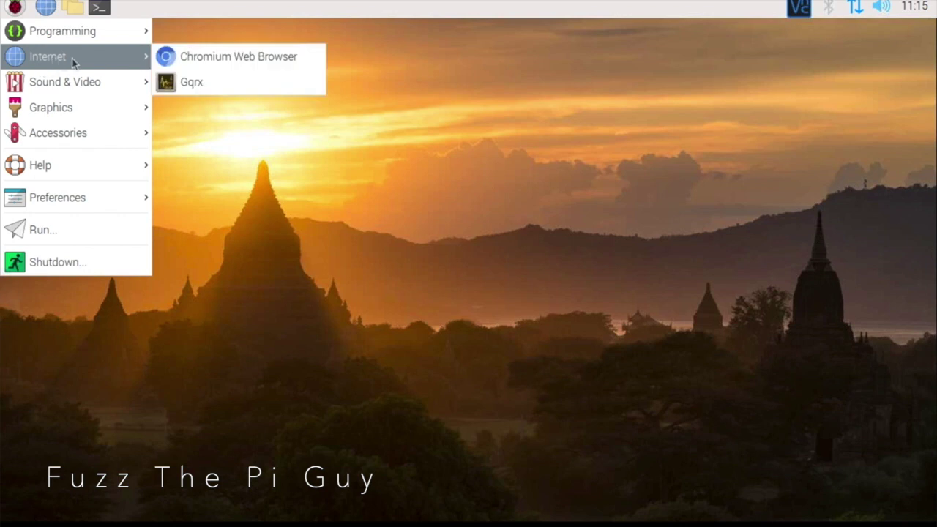
left_click(189, 83)
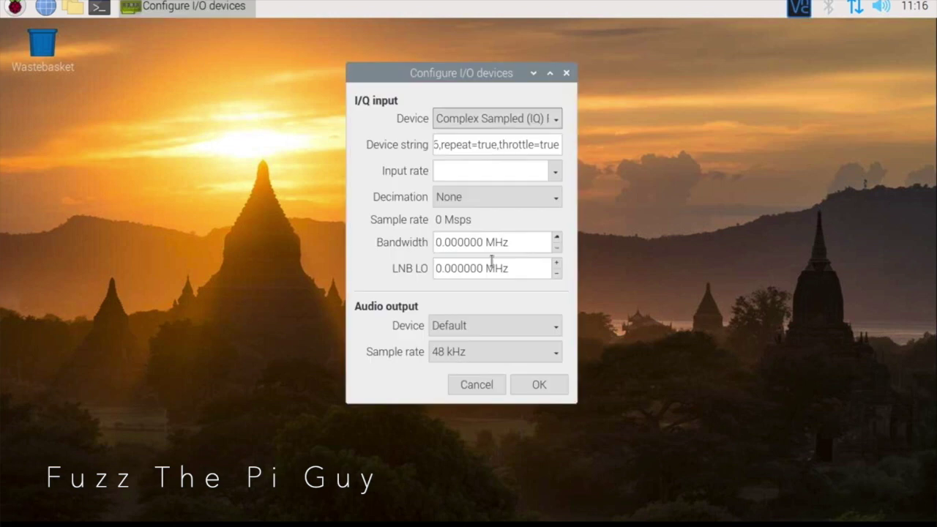
Step: Choose the Realtek RTL2838UHIDIR dongle (rtl=0, 1.800 Msps) as input device and confirm
left_click(455, 119)
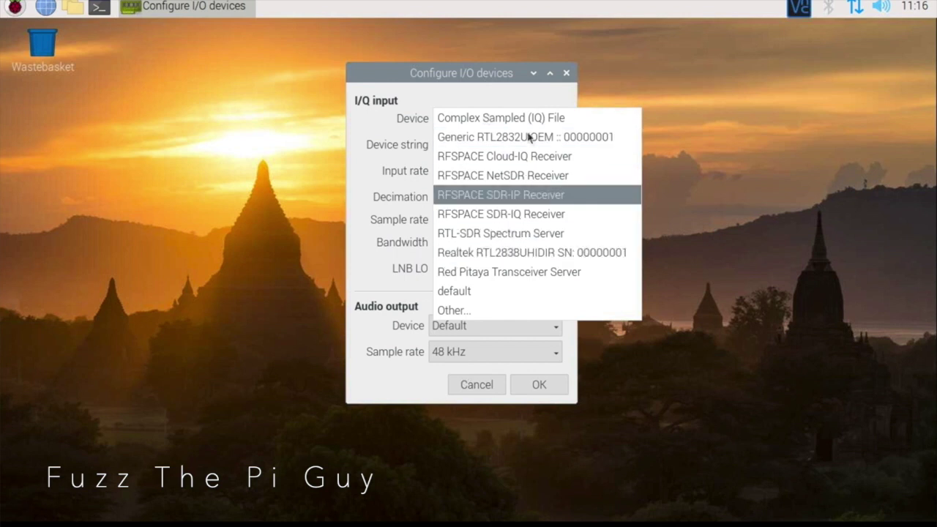
left_click(532, 253)
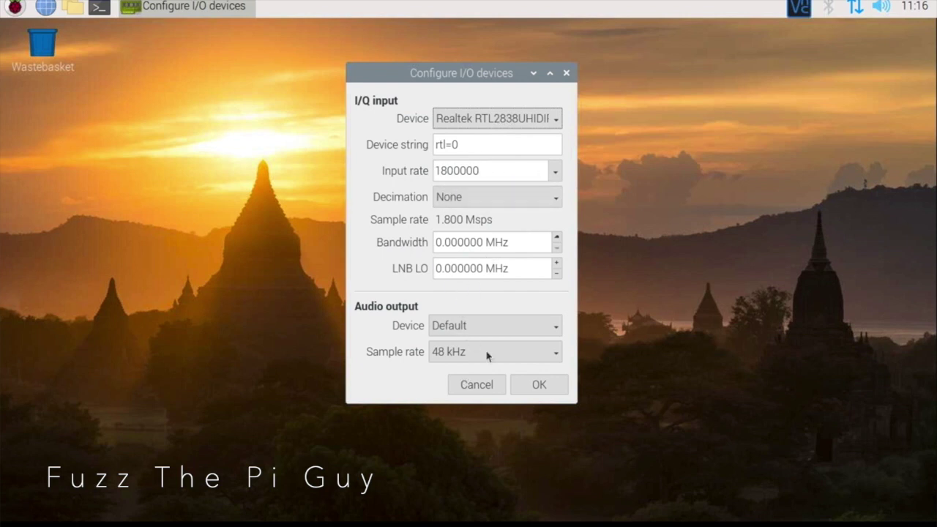
left_click(535, 385)
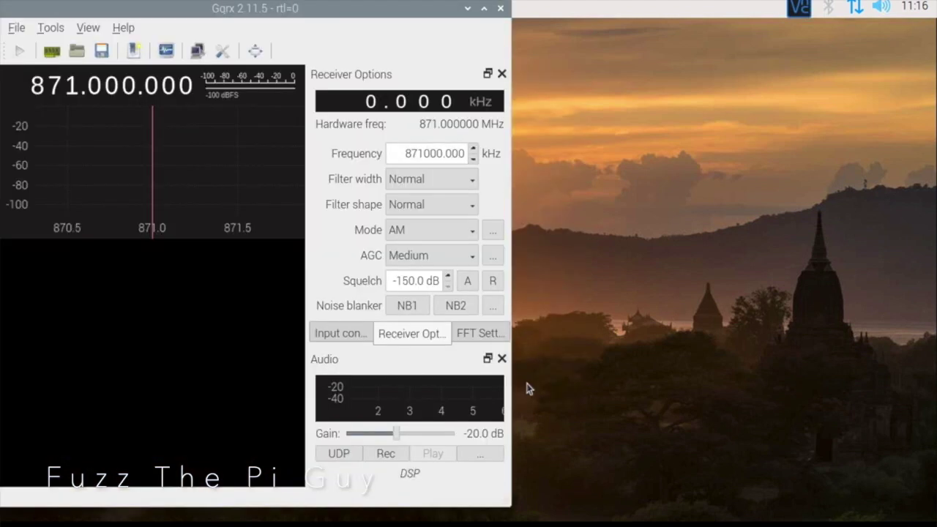
Step: Maximise the Gqrx window, re-confirm the I/O devices, and start DSP around 871.000 MHz
left_click_drag(329, 11, 555, 25)
left_click(715, 26)
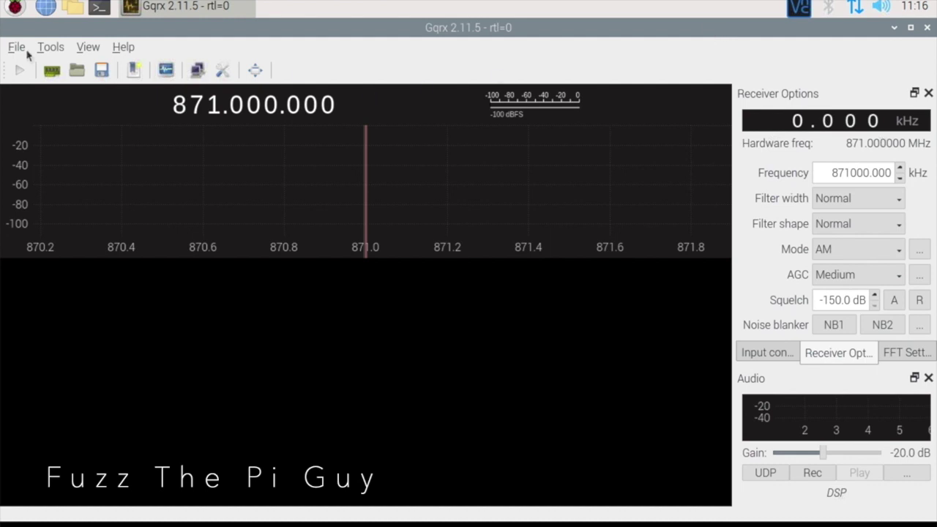
left_click(52, 70)
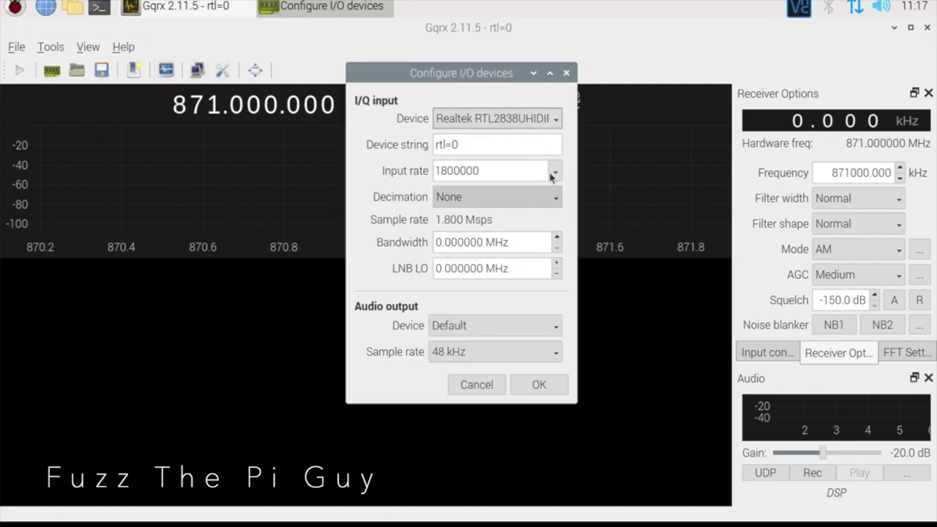
left_click(533, 386)
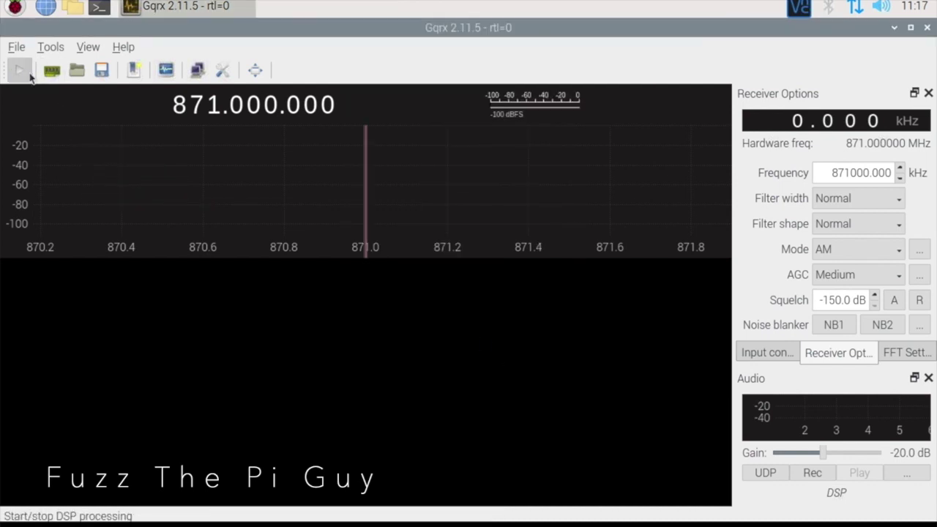
left_click(27, 73)
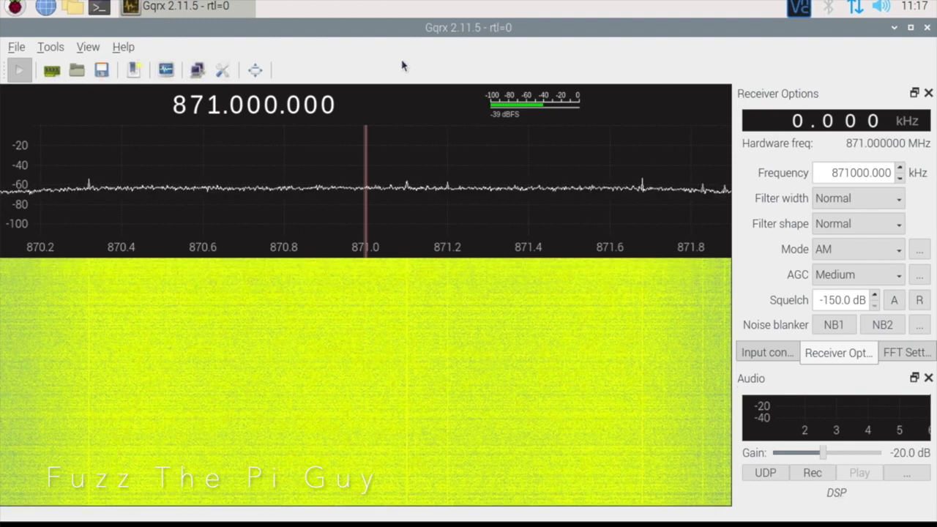
Step: Tune to 700.000 MHz, raise audio gain to about -1.4 dB, and open remote control settings
left_click(178, 108)
right_click(178, 108)
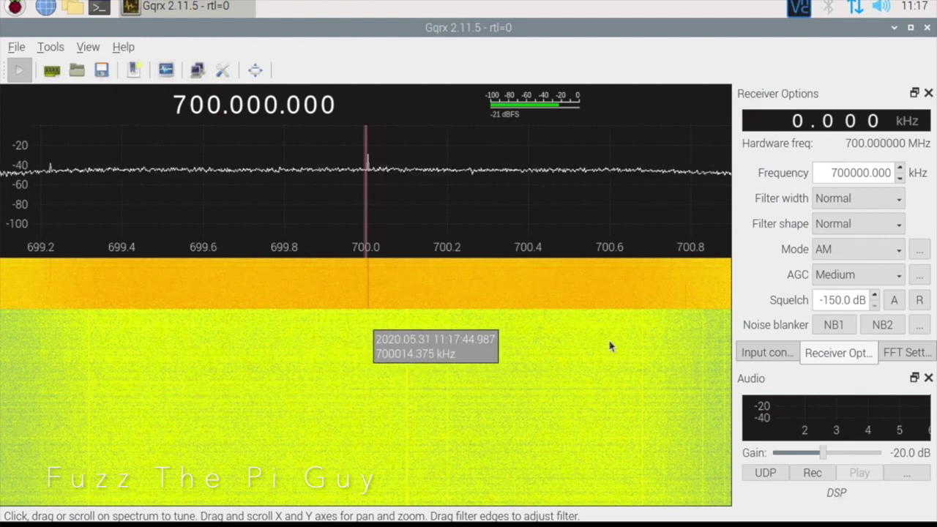
left_click_drag(827, 457, 844, 457)
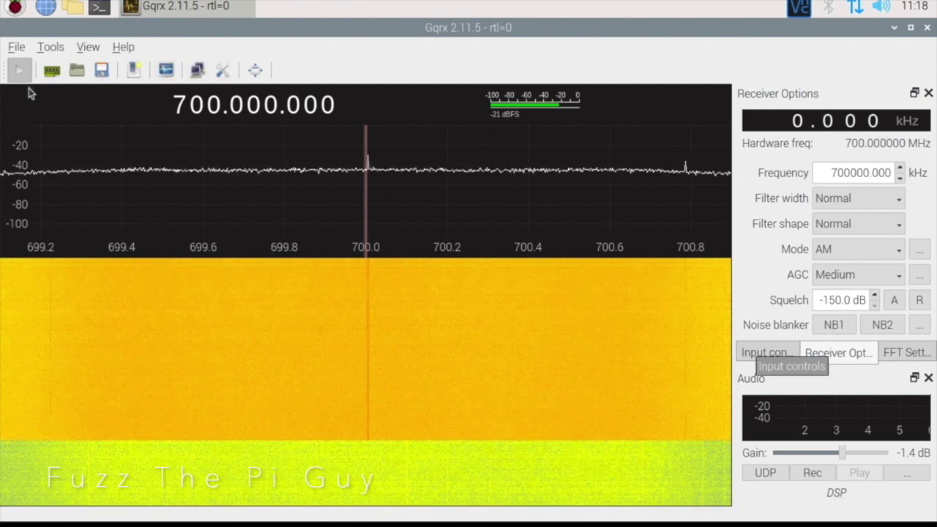
left_click(223, 69)
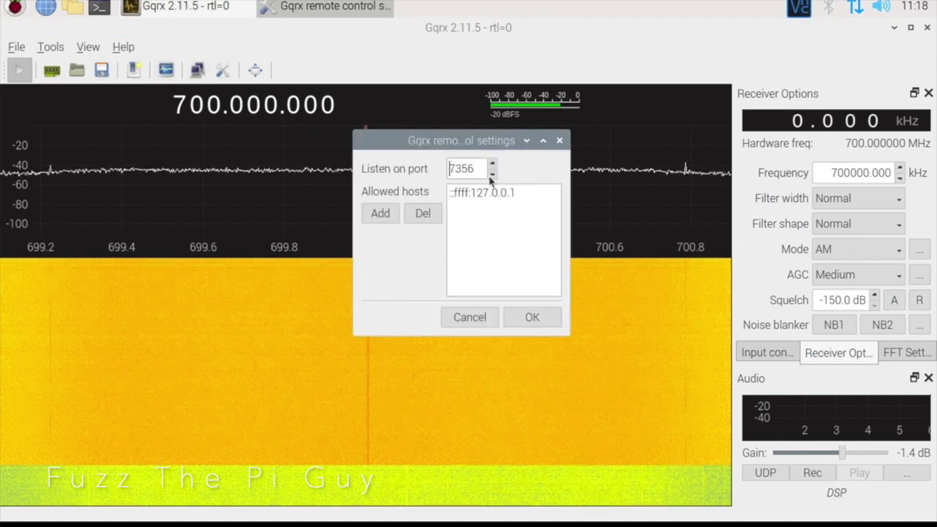
Step: Cancel remote control settings, browse the Tools and View menus, stop DSP and close Gqrx
left_click(457, 311)
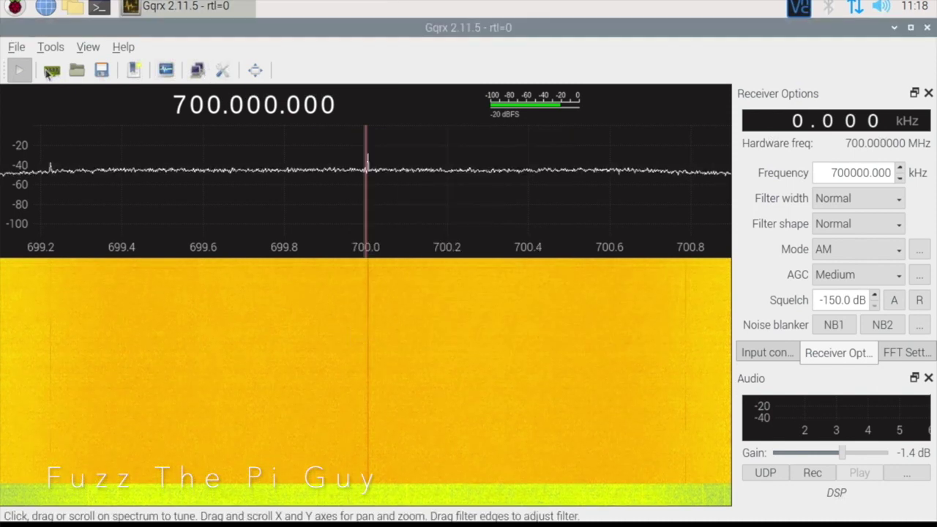
left_click(51, 47)
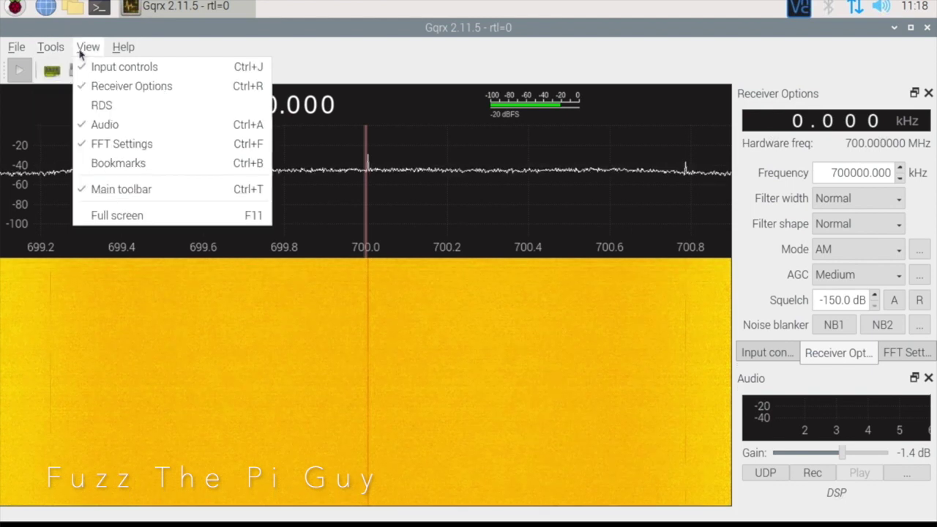
left_click(88, 50)
left_click(88, 48)
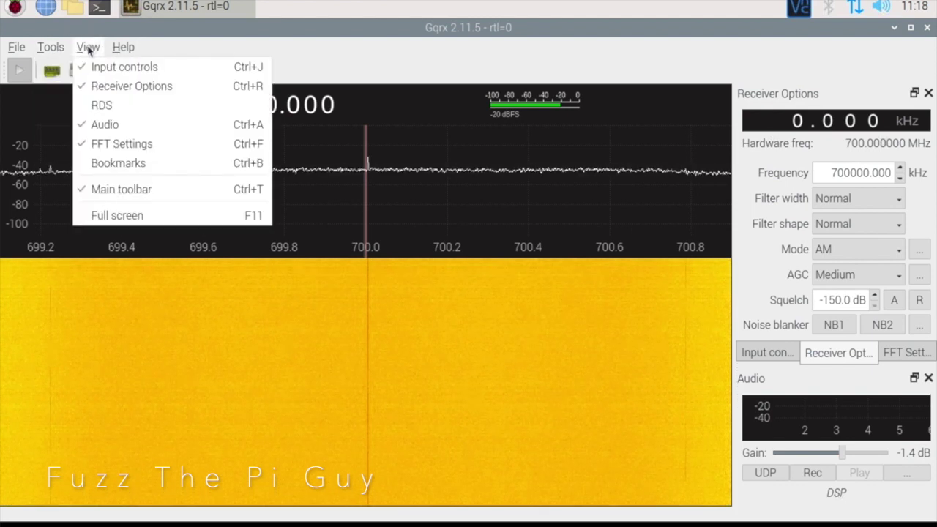
left_click(300, 42)
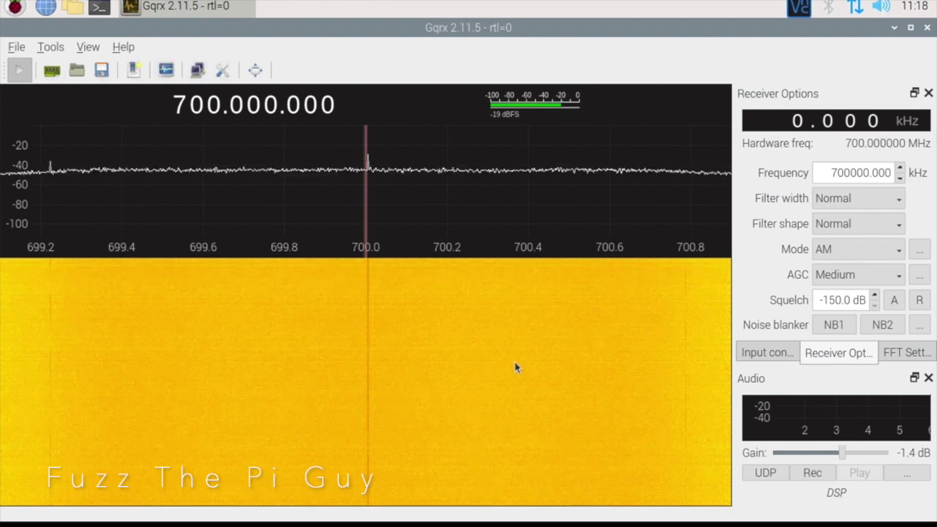
left_click(21, 71)
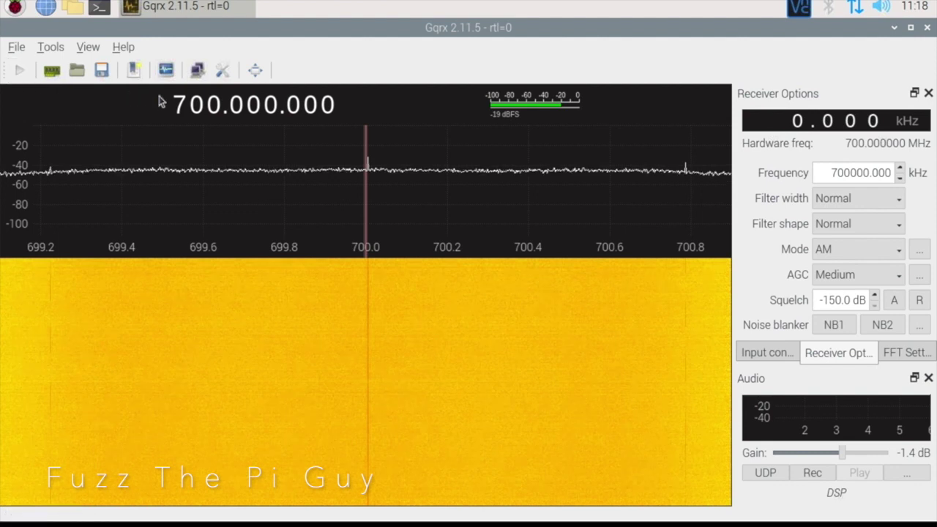
left_click(927, 27)
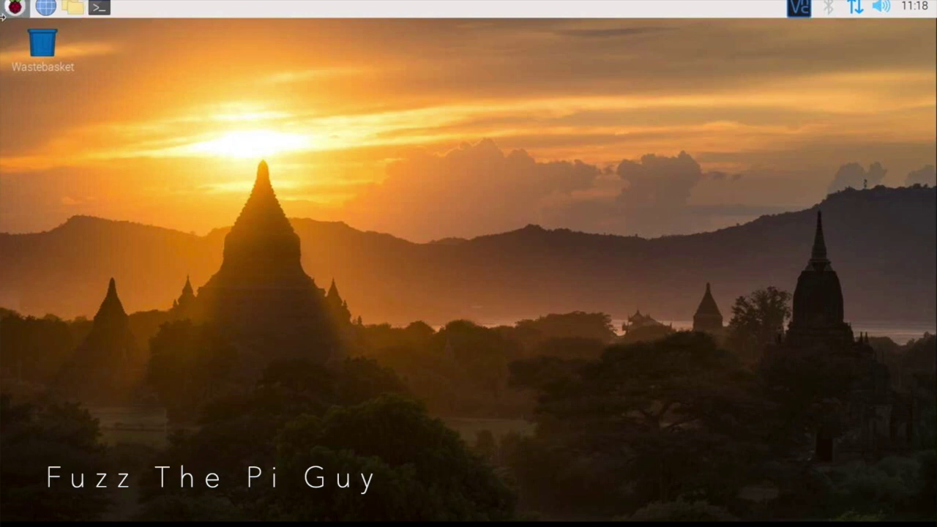
Step: Add a Gqrx shortcut from Applications > Internet to the desktop, then launch Gqrx from it
left_click(15, 9)
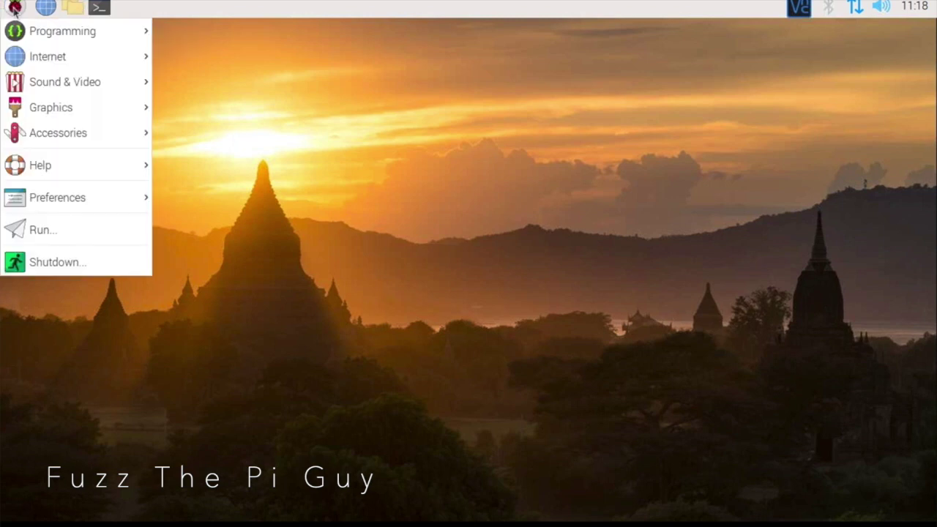
mouse_move(40, 62)
right_click(201, 82)
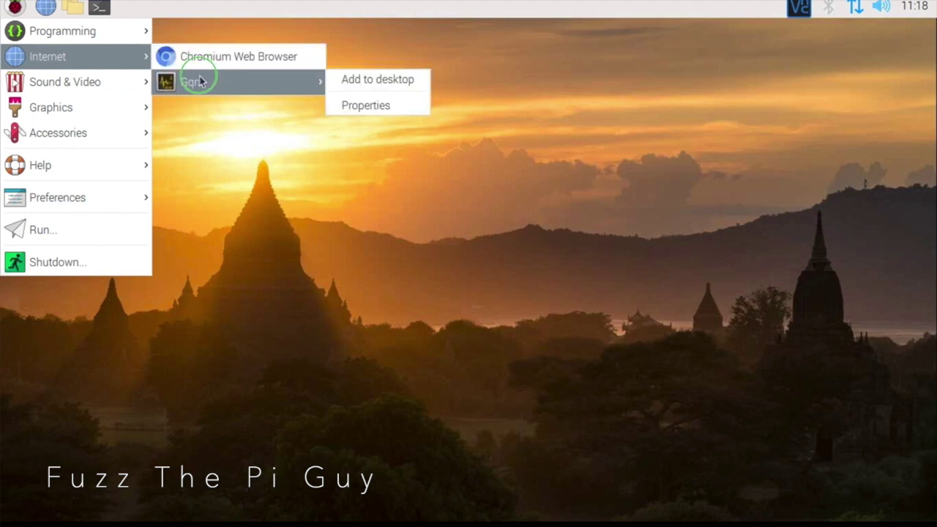
left_click(366, 80)
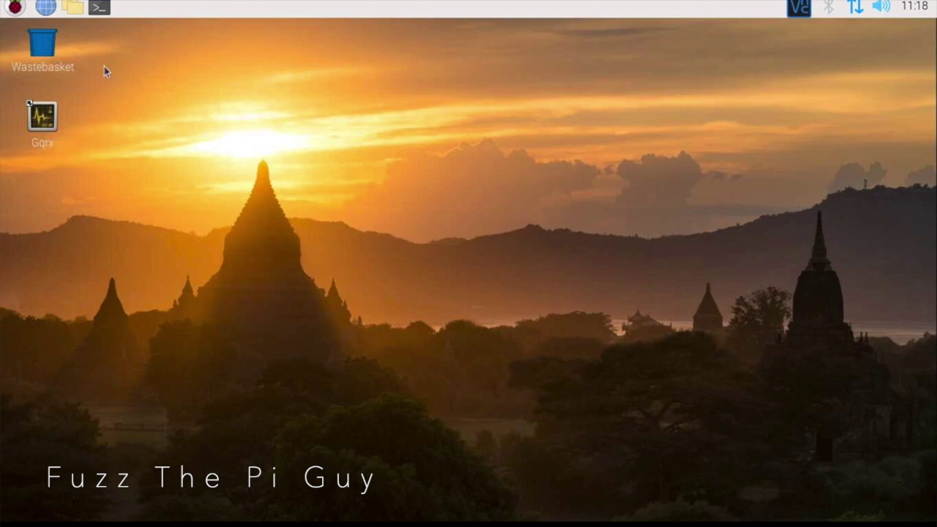
left_click(35, 115)
double_click(35, 115)
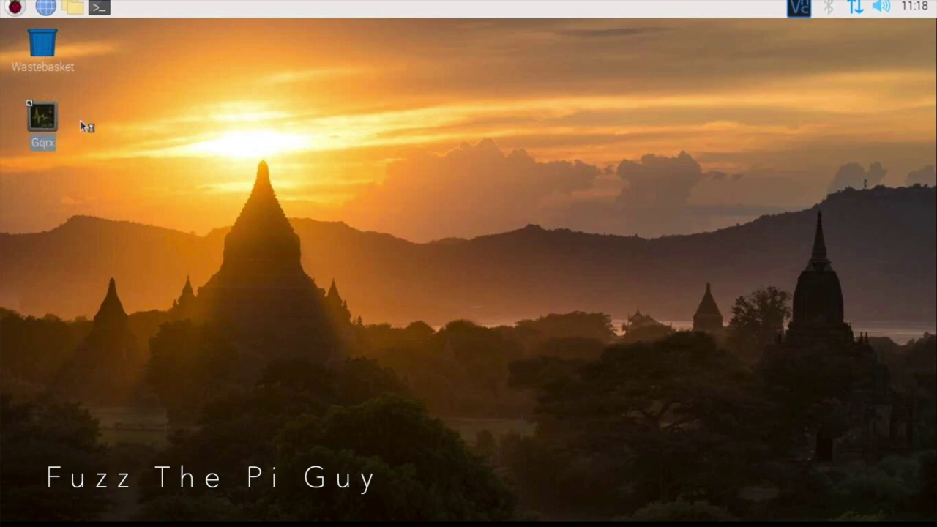